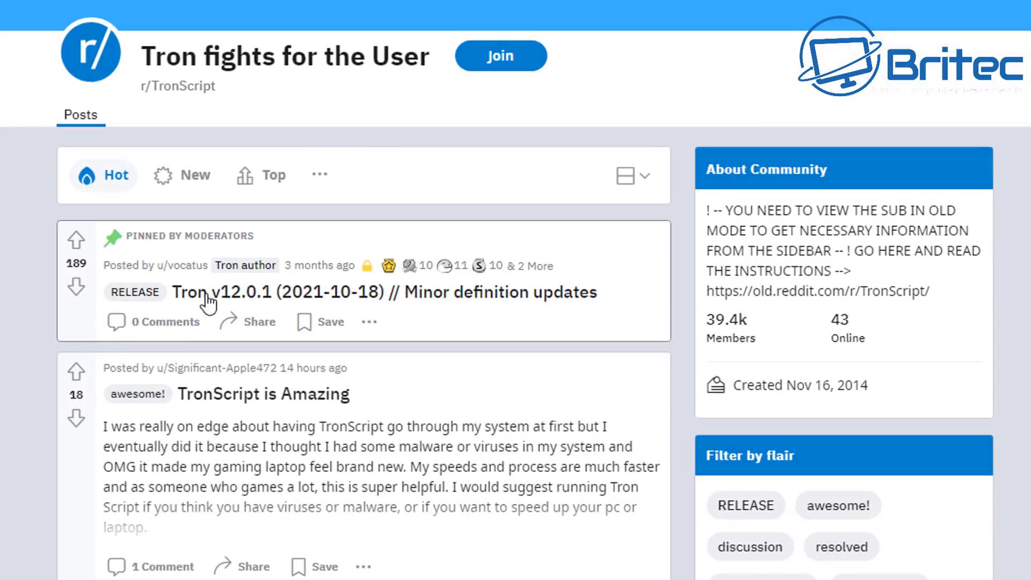
- Open the pinned Tron v12.0.1 release post and scroll down to its Download section
left_click(254, 294)
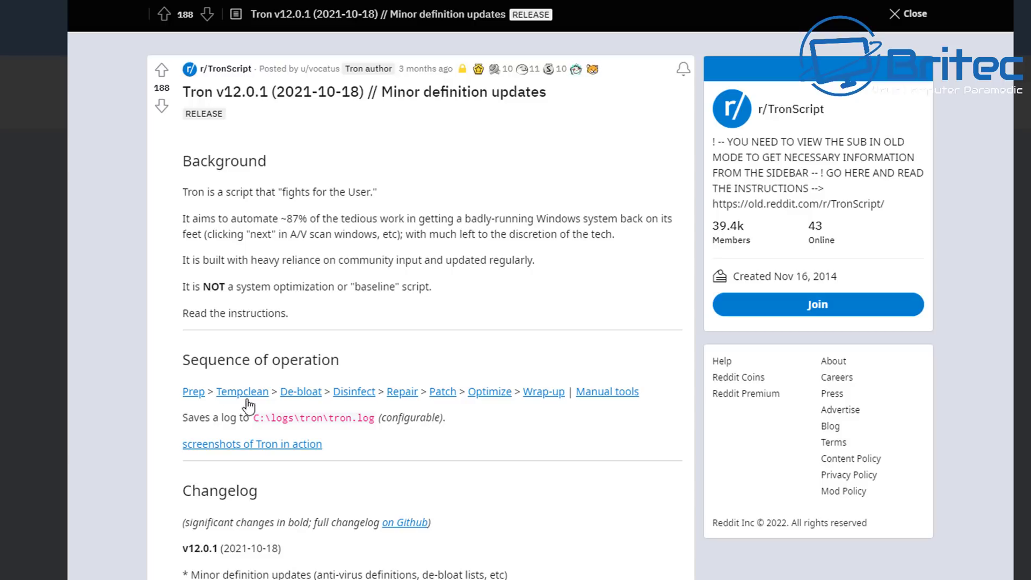
scroll(471, 406, "down", 10)
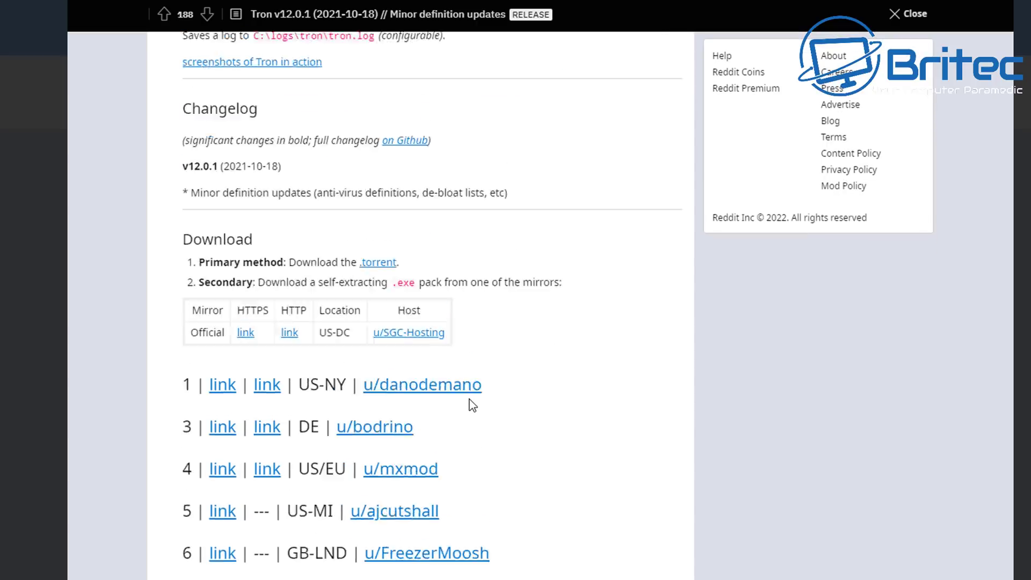
scroll(468, 411, "down", 1)
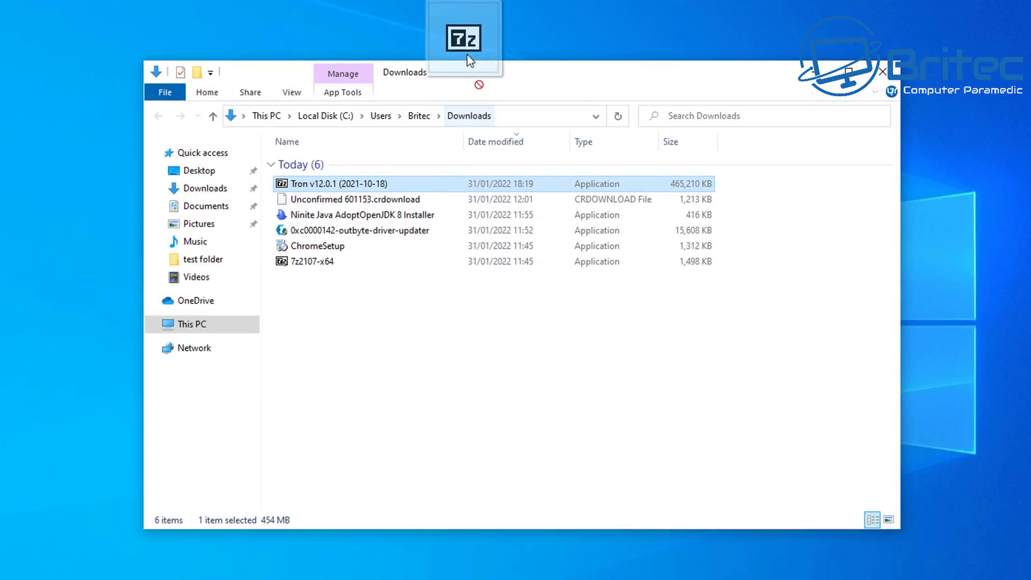
- Move the Tron v12.0.1 (2021-10-18) executable from Downloads onto the desktop and close the folder
left_click_drag(469, 54, 449, 233)
left_click(882, 71)
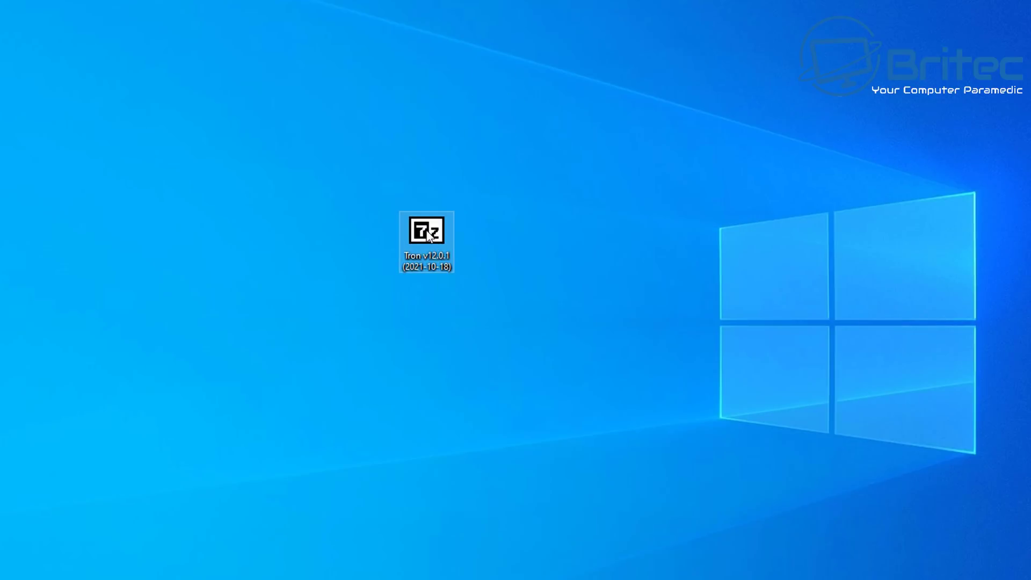
- Run the Tron package as administrator, getting past the SmartScreen warning and UAC prompt
right_click(429, 236)
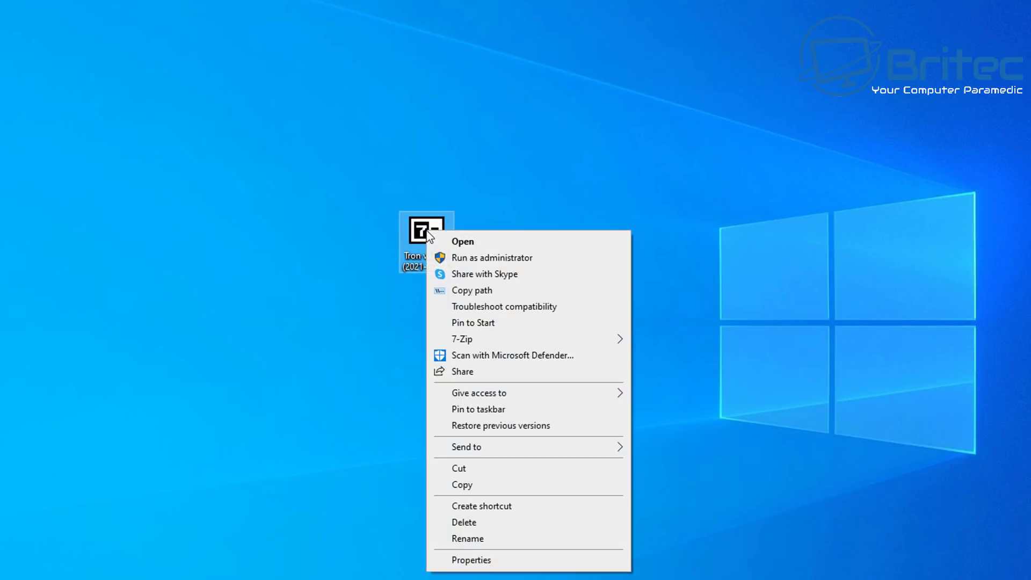
left_click(473, 258)
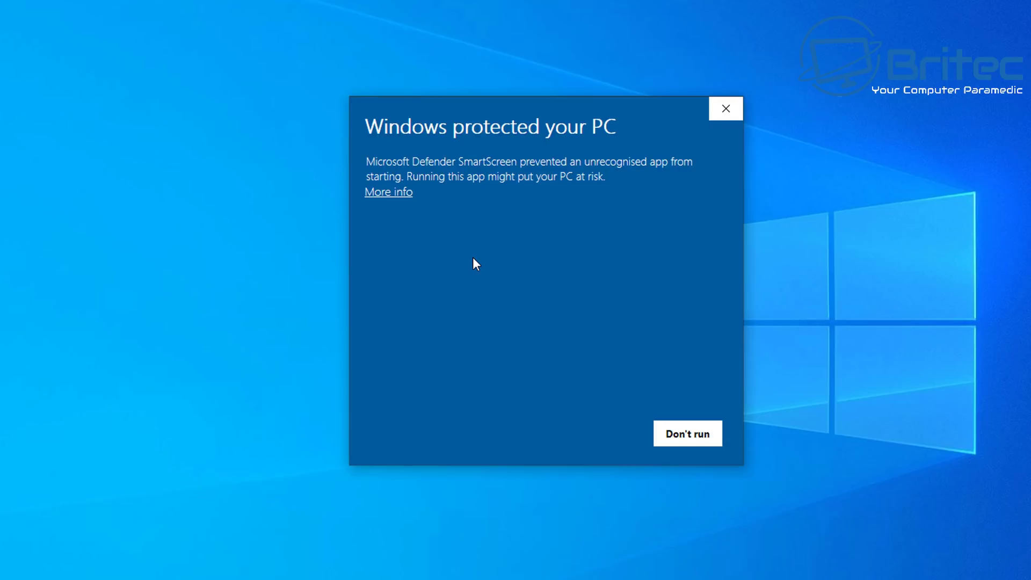
left_click(395, 193)
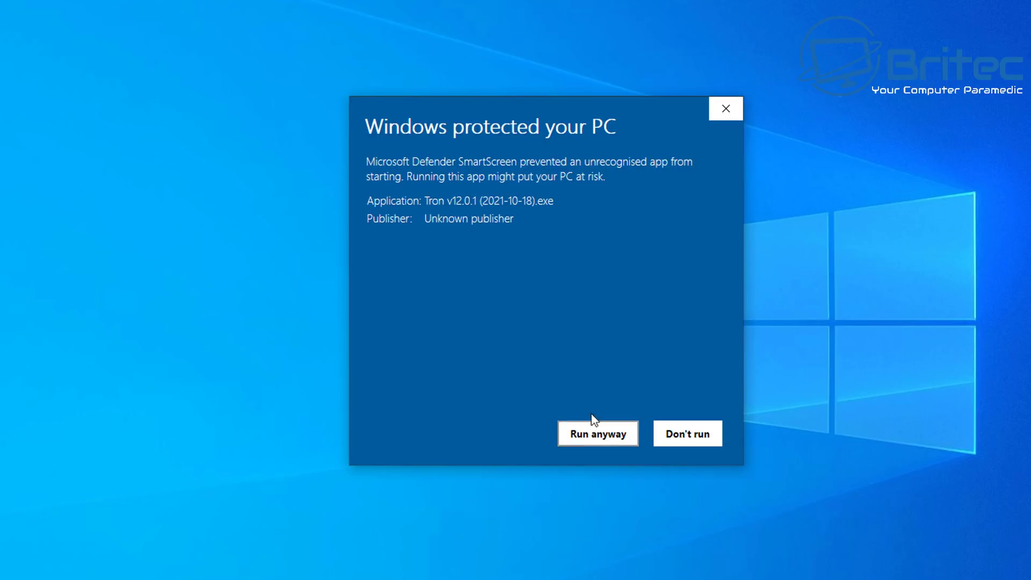
left_click(594, 436)
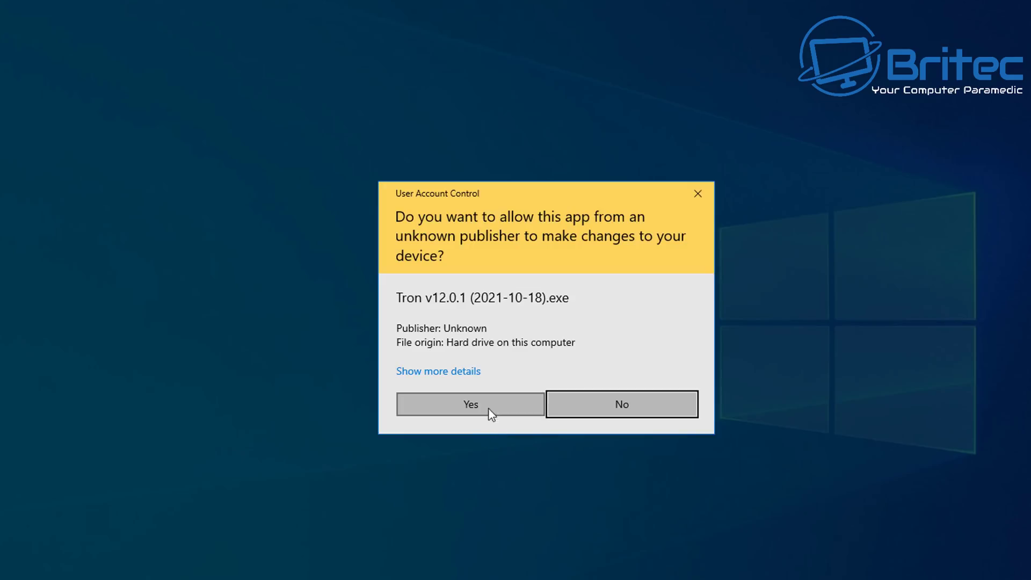
left_click(481, 406)
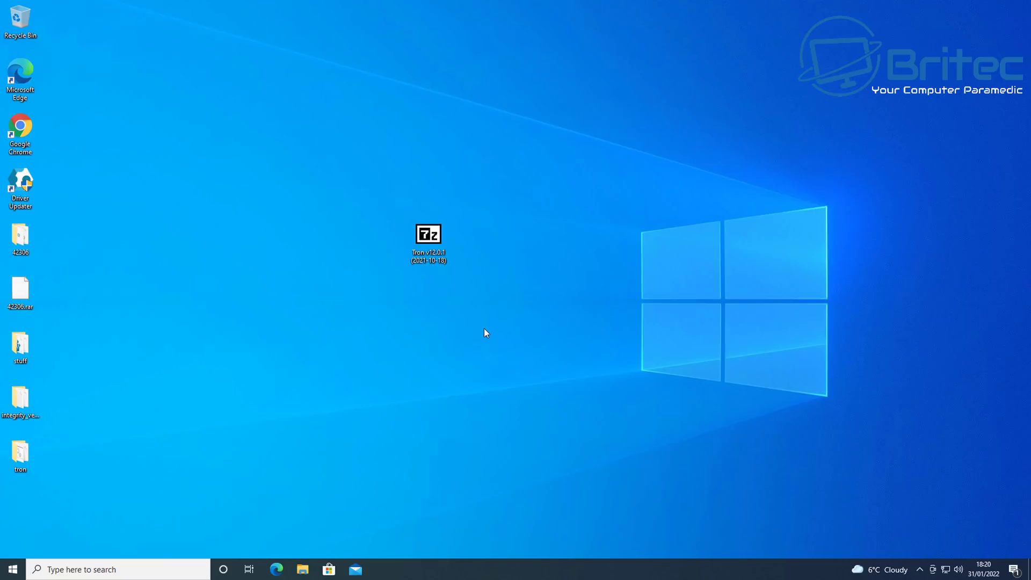
- Rearrange the desktop icons, then open 'Instructions -- YES ACTUALLY READ THEM' from the tron folder
left_click_drag(23, 457, 513, 246)
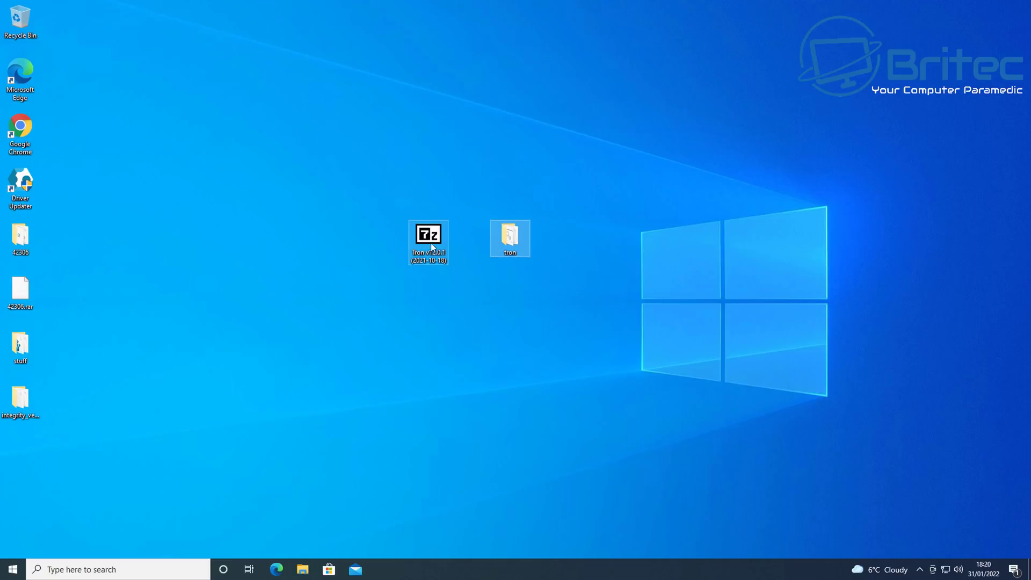
left_click_drag(428, 246, 23, 455)
double_click(511, 237)
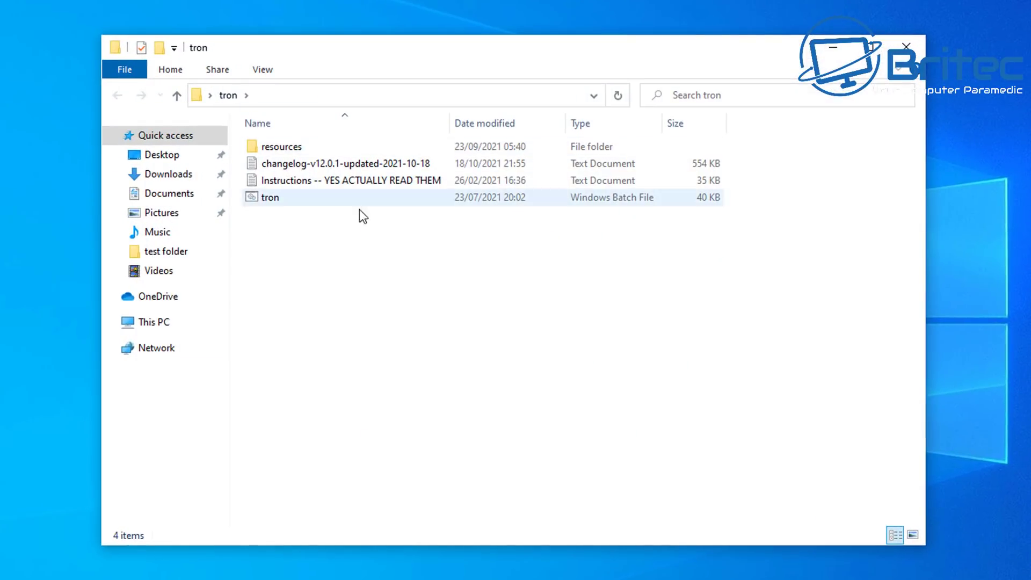
double_click(314, 180)
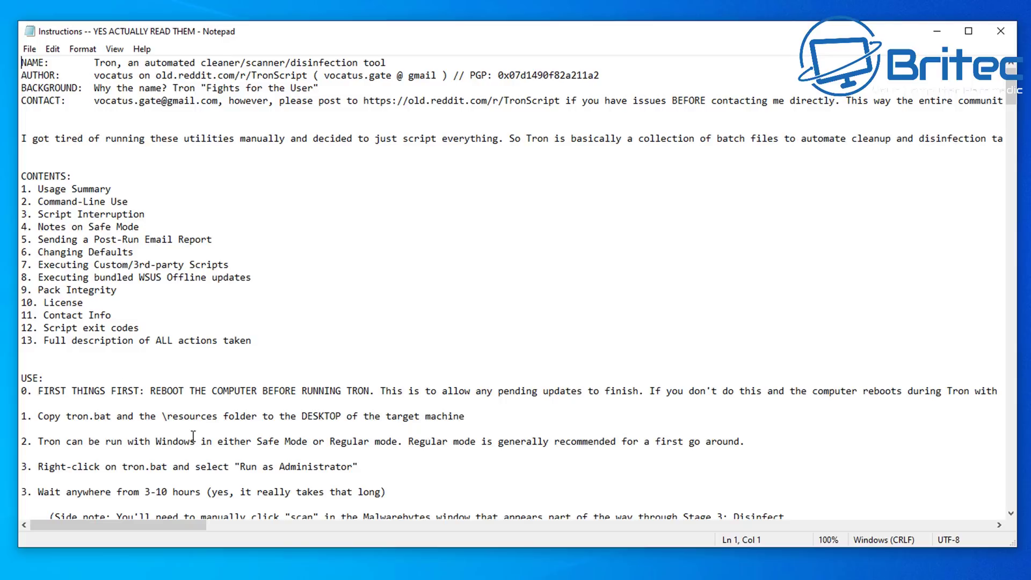
- Scroll through the Tron instructions, then close Notepad to return to the tron folder
scroll(193, 436, "down", 3)
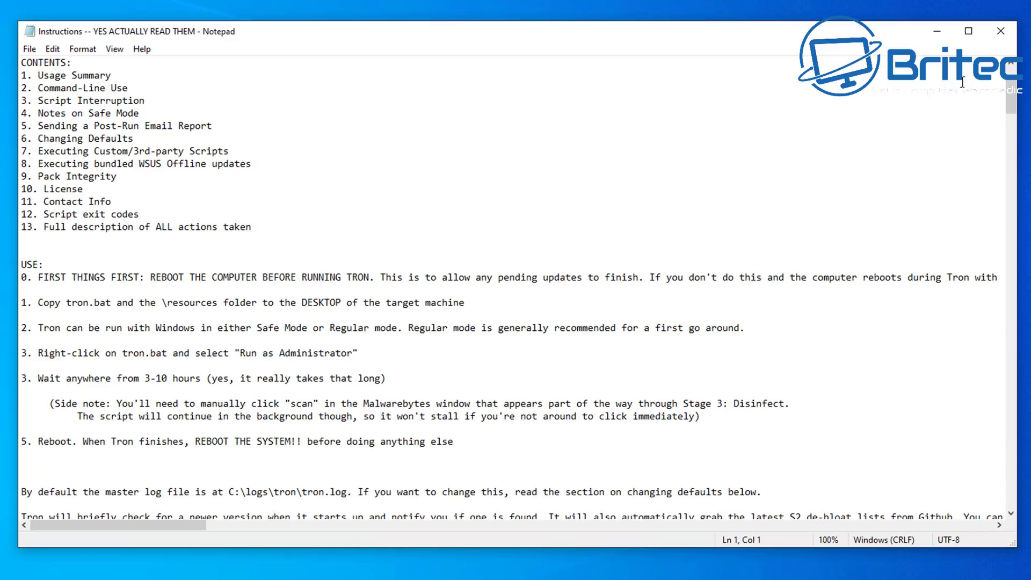
left_click(1000, 30)
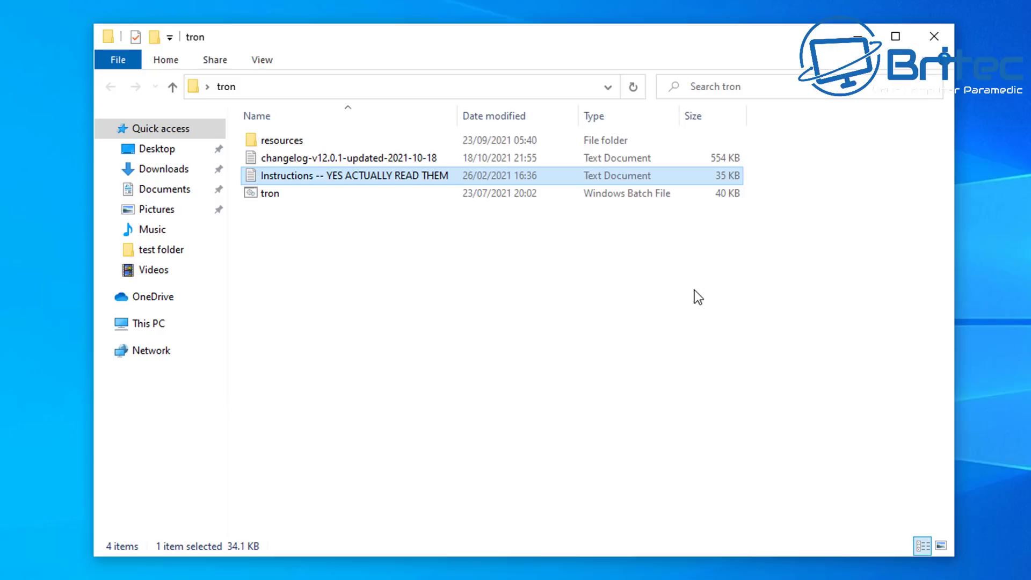
- Launch tron.bat as administrator and approve the UAC prompt
left_click(280, 198)
right_click(277, 194)
left_click(355, 258)
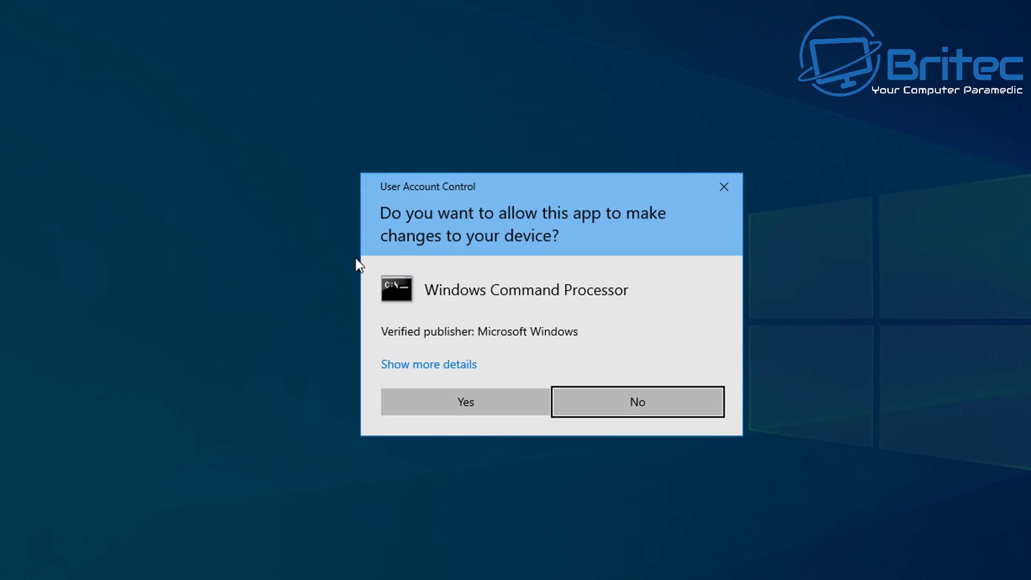
left_click(479, 403)
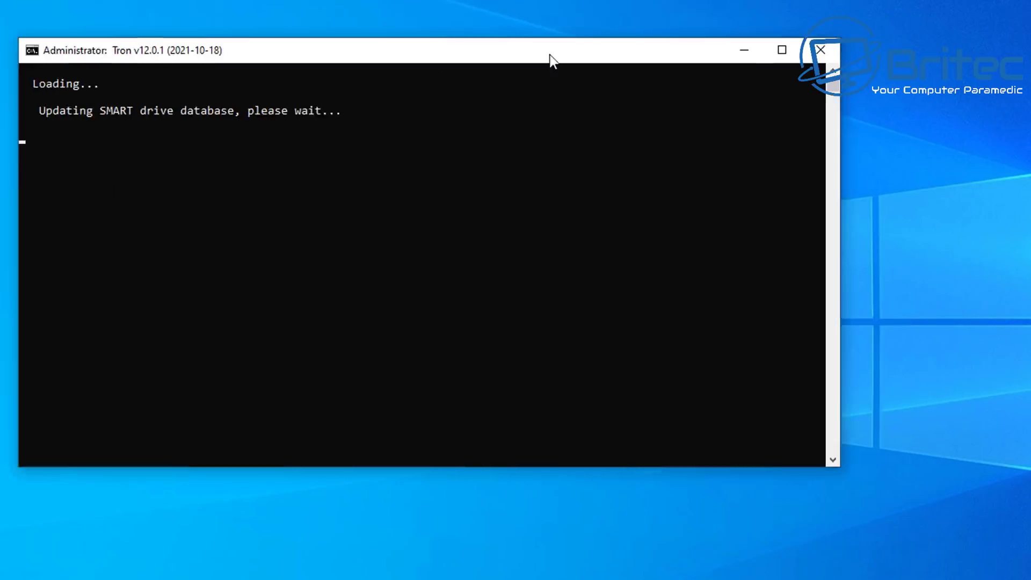
- Reposition the Tron console and accept the disclaimer by entering 'I AGREE'
left_click_drag(550, 54, 654, 51)
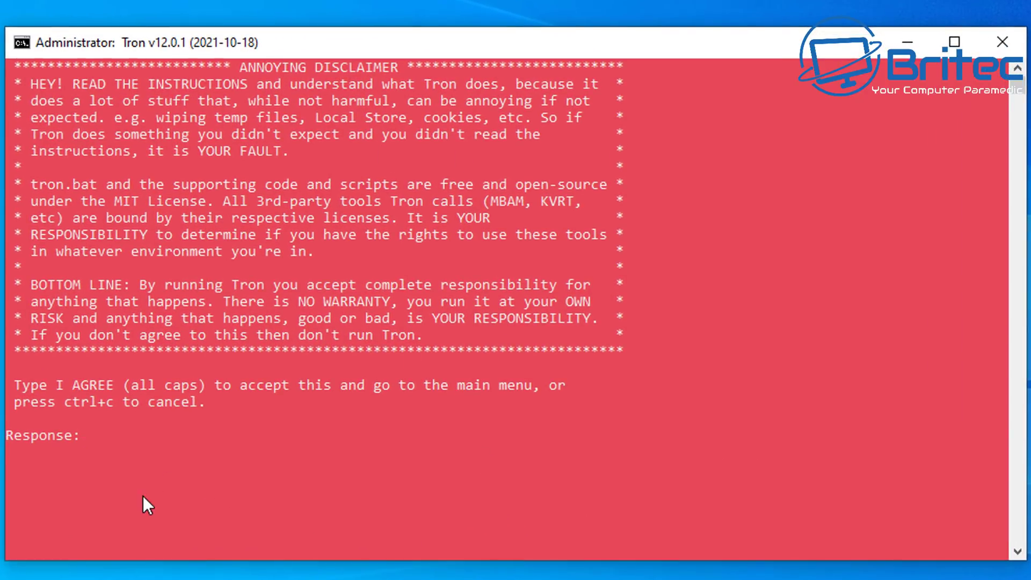
type("I AGREE")
key("Return")
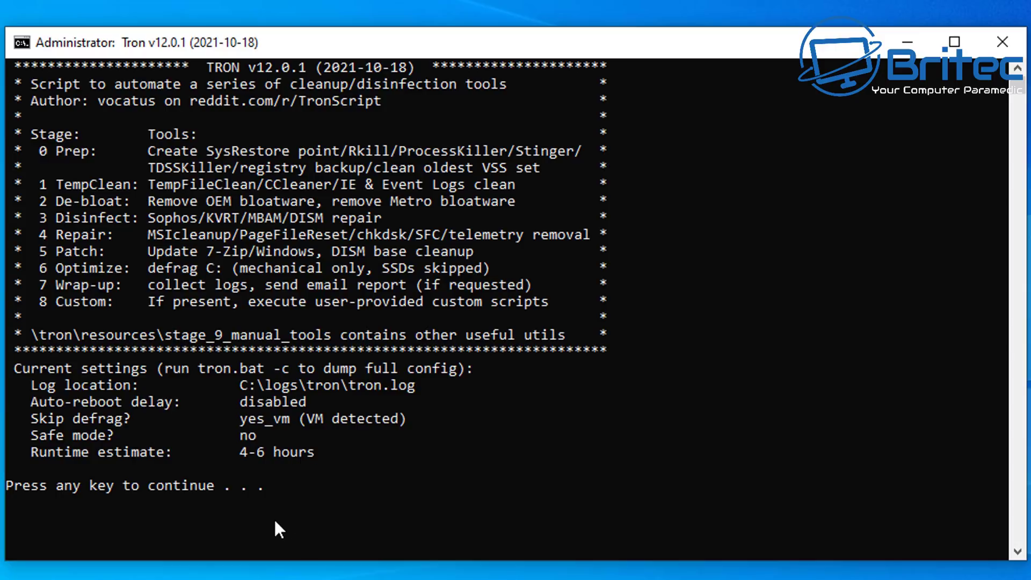
- Continue past the Tron banner so the run begins at stage_0_prep
key("Return")
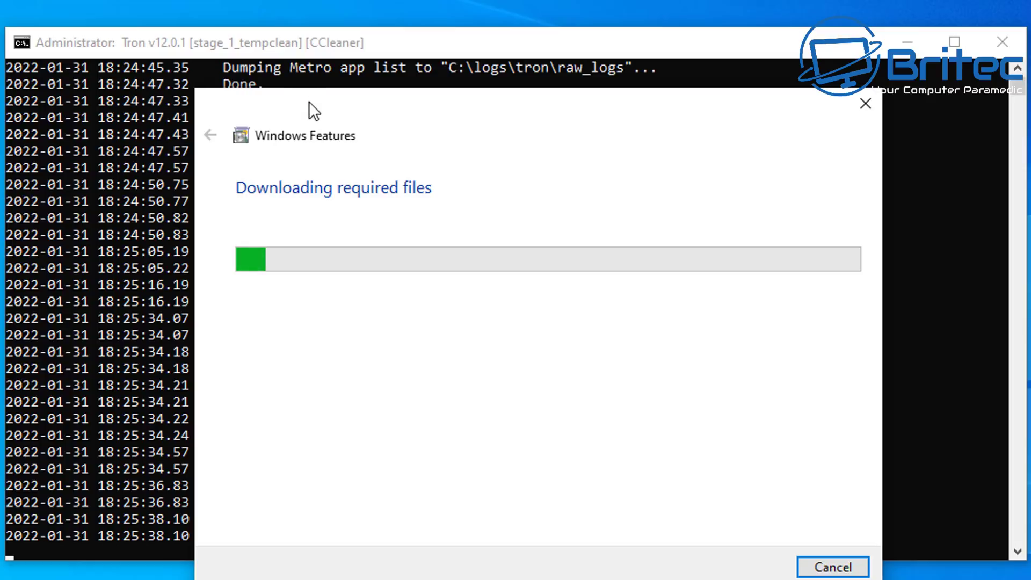
- Move the Windows Features dialog aside and close the .NET Framework 3.5 success notice
left_click_drag(308, 102, 609, 59)
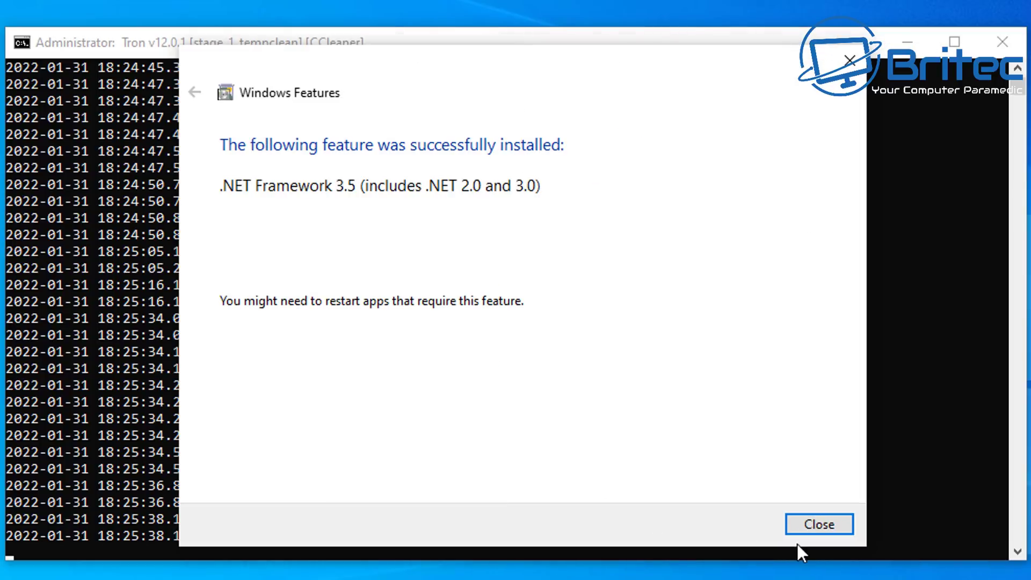
left_click(816, 526)
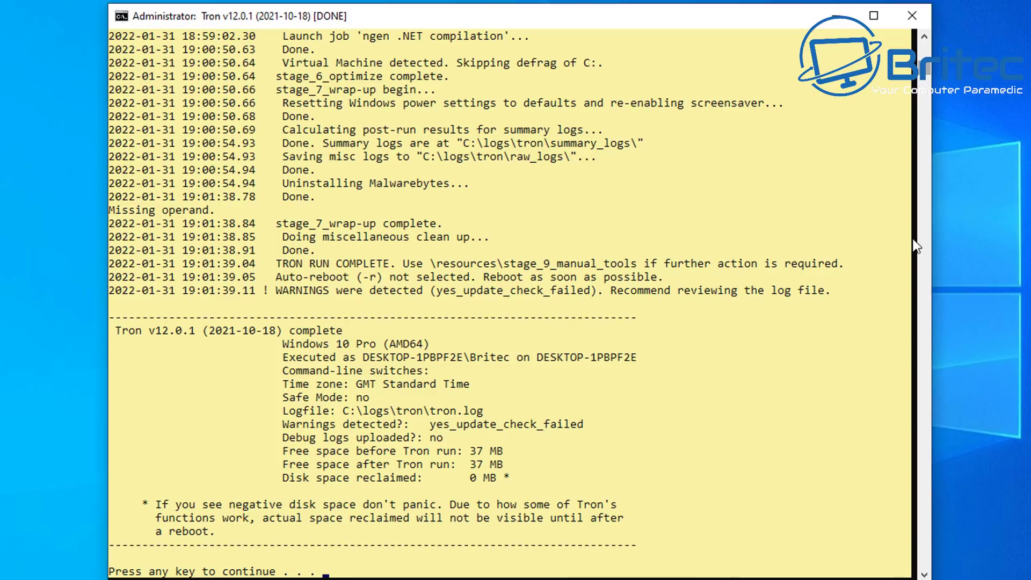
- Focus the Tron console showing the finished run's summary
left_click(924, 574)
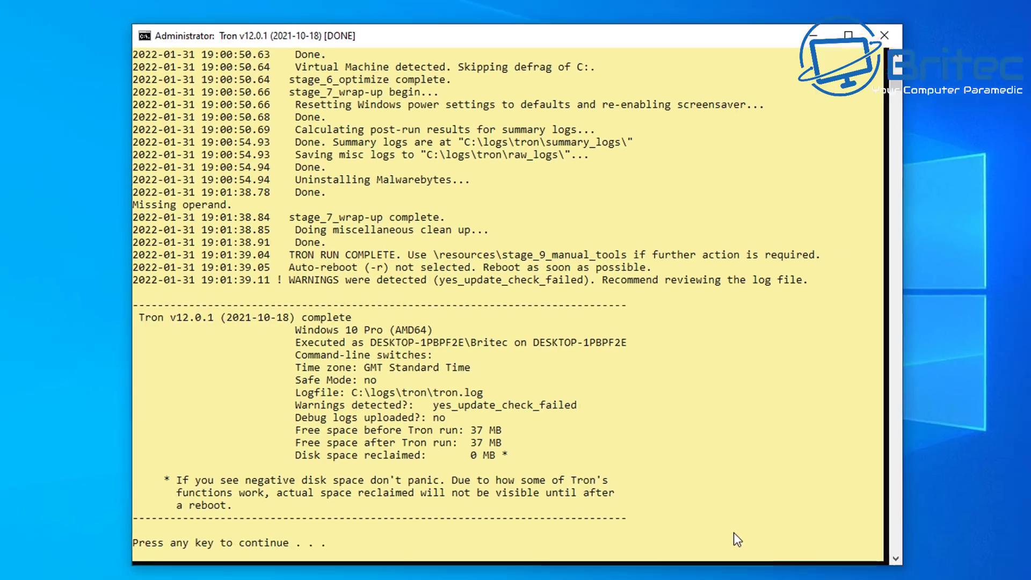
- Close the finished Tron console, then open the resources folder inside the desktop tron folder
key("Return")
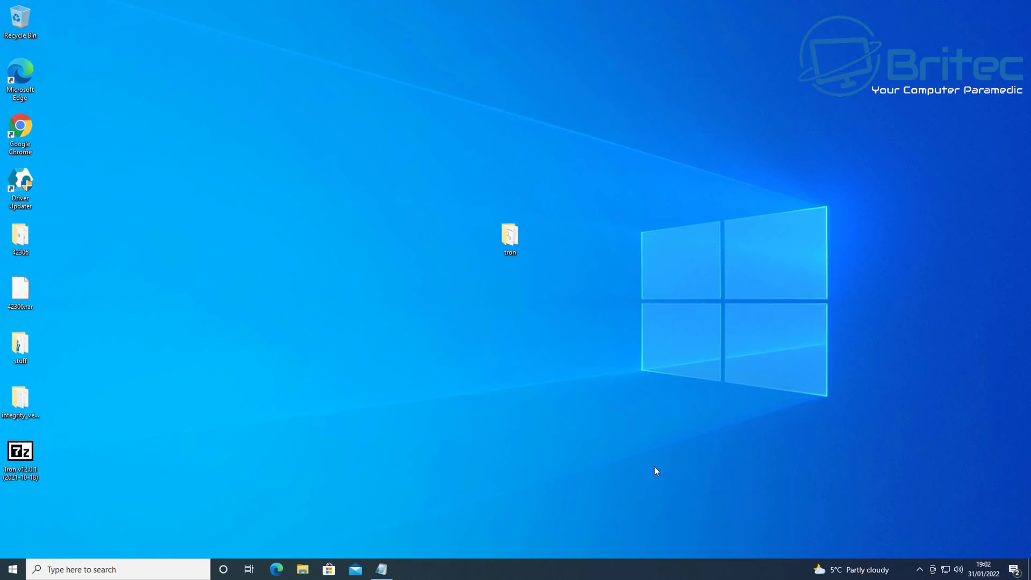
double_click(510, 236)
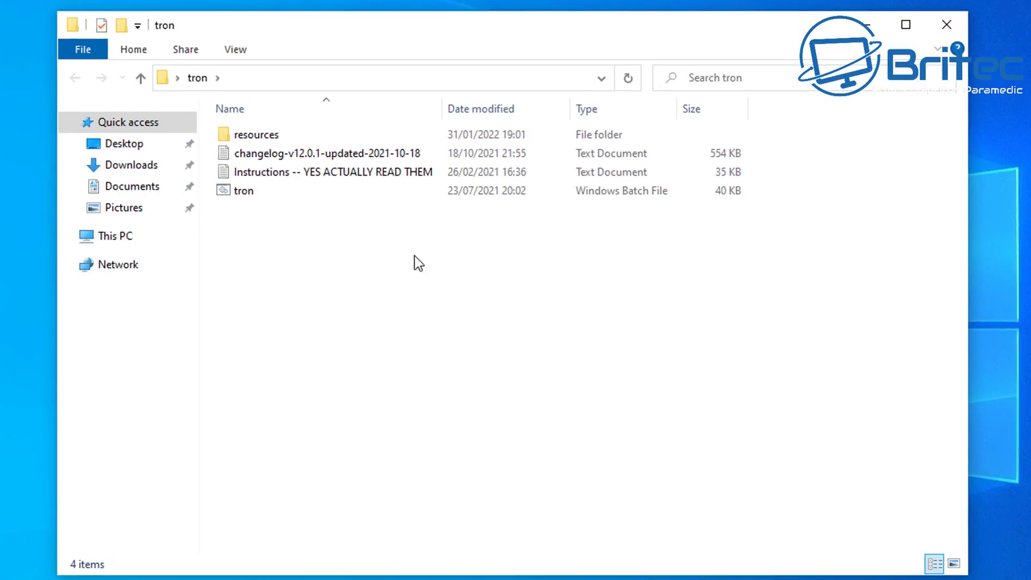
double_click(289, 148)
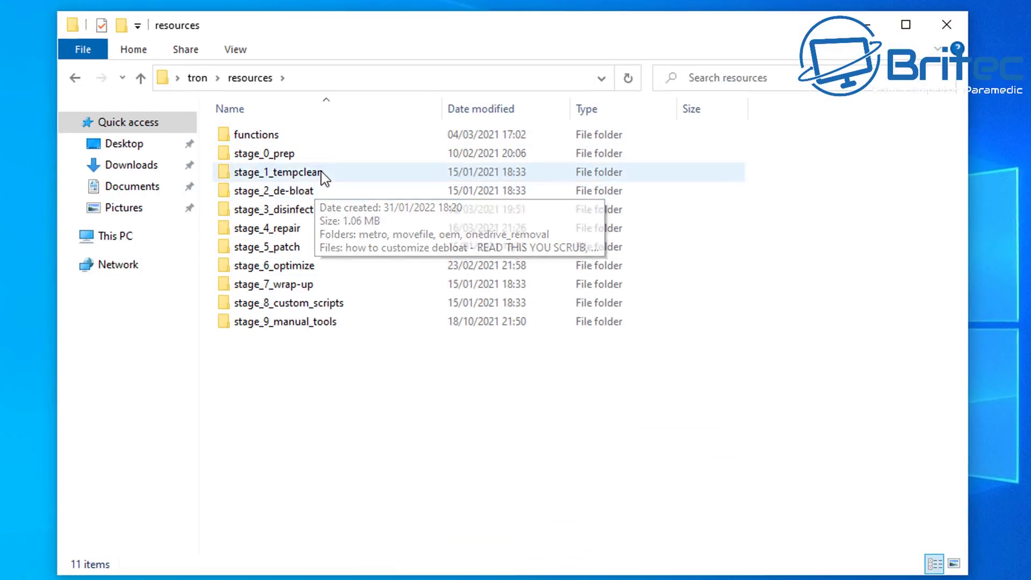
double_click(318, 212)
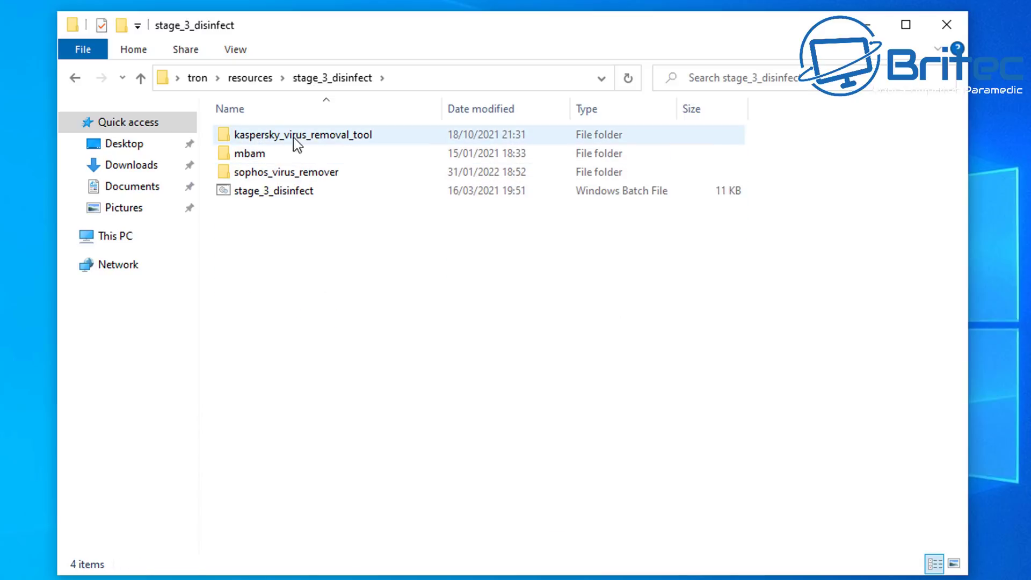
double_click(355, 138)
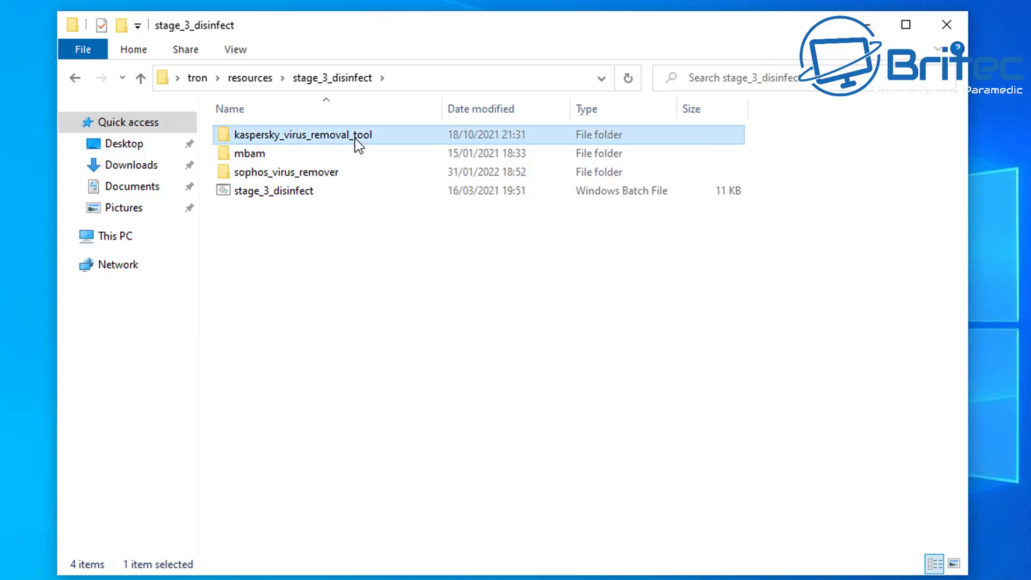
left_click(74, 78)
left_click(258, 156)
double_click(258, 155)
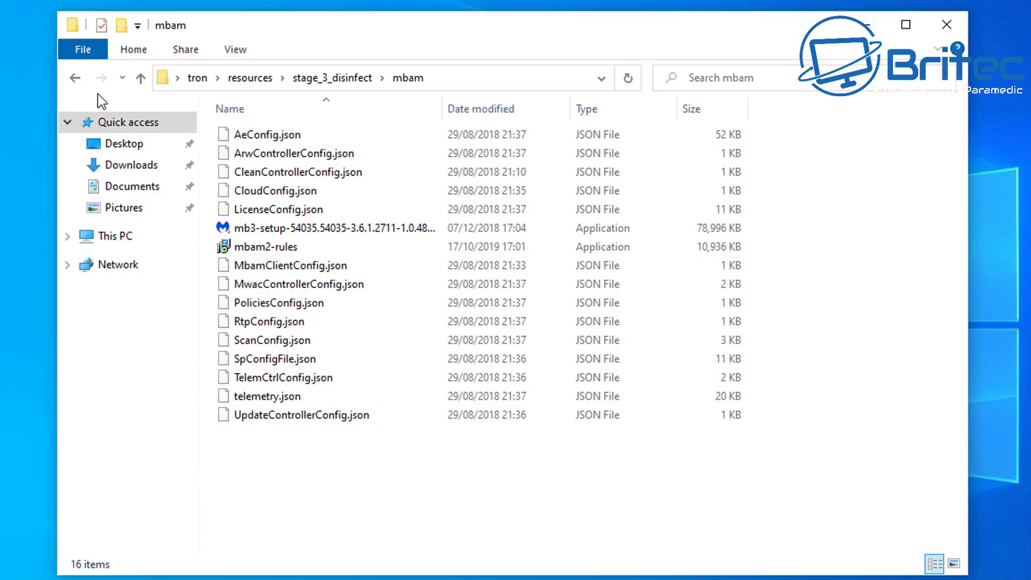
left_click(75, 78)
double_click(280, 172)
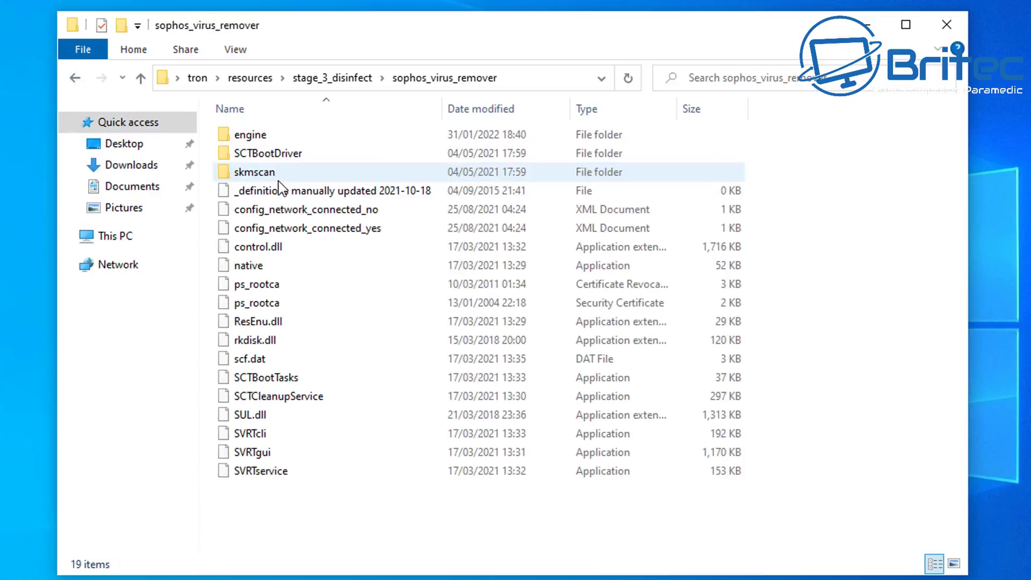
left_click(75, 78)
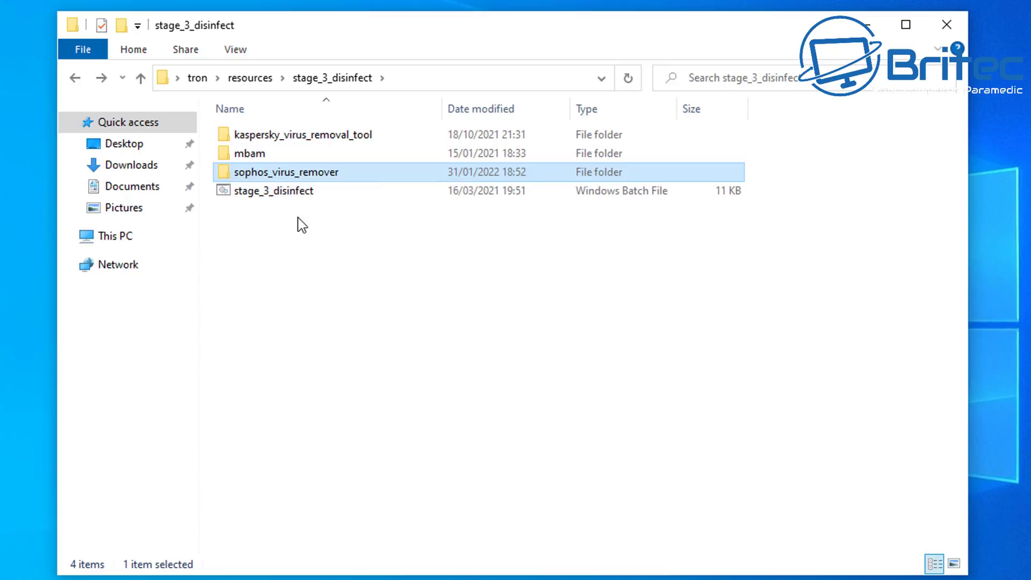
right_click(265, 193)
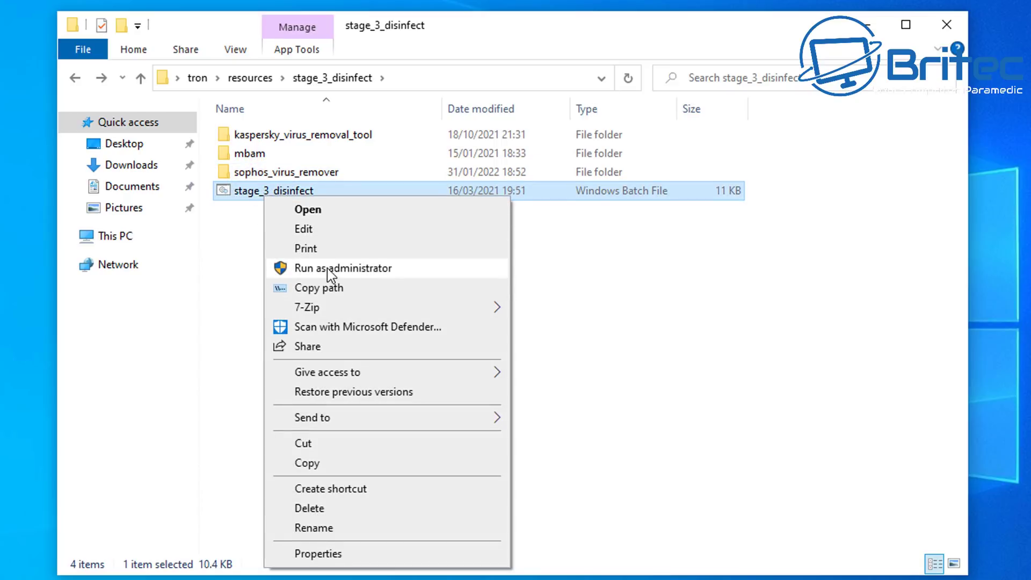
left_click(234, 253)
left_click(76, 78)
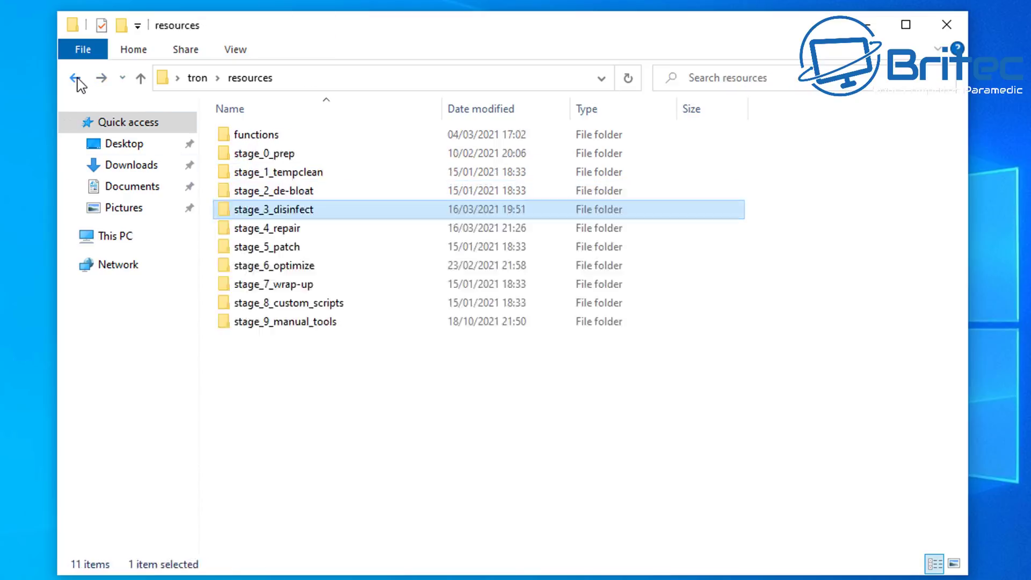
double_click(295, 233)
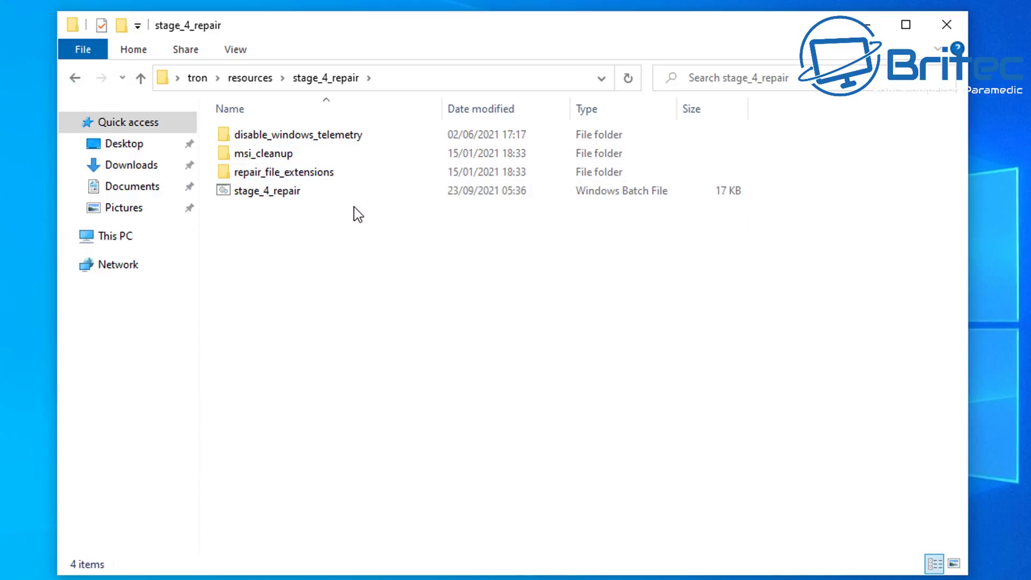
left_click(75, 78)
double_click(295, 247)
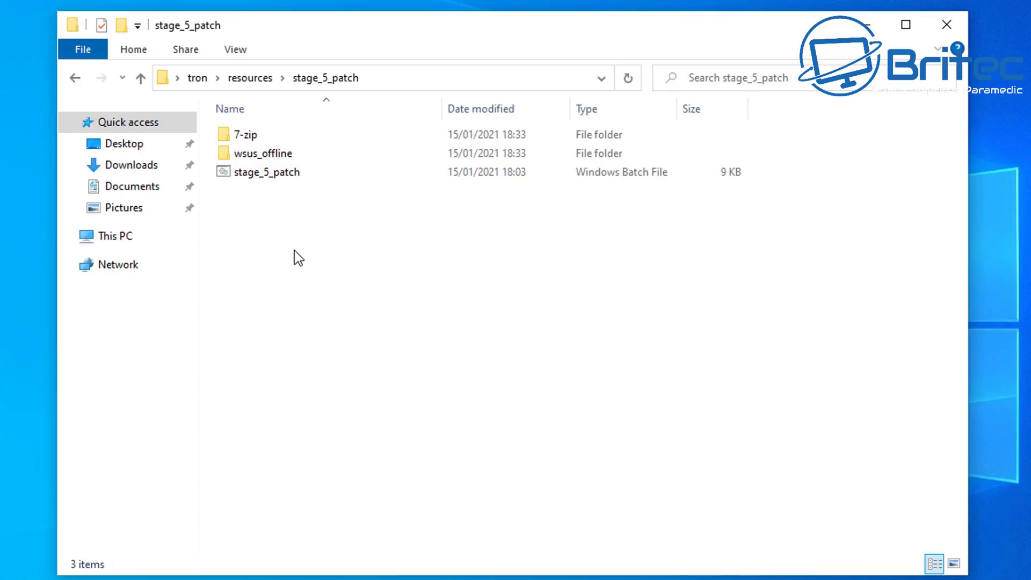
left_click(75, 78)
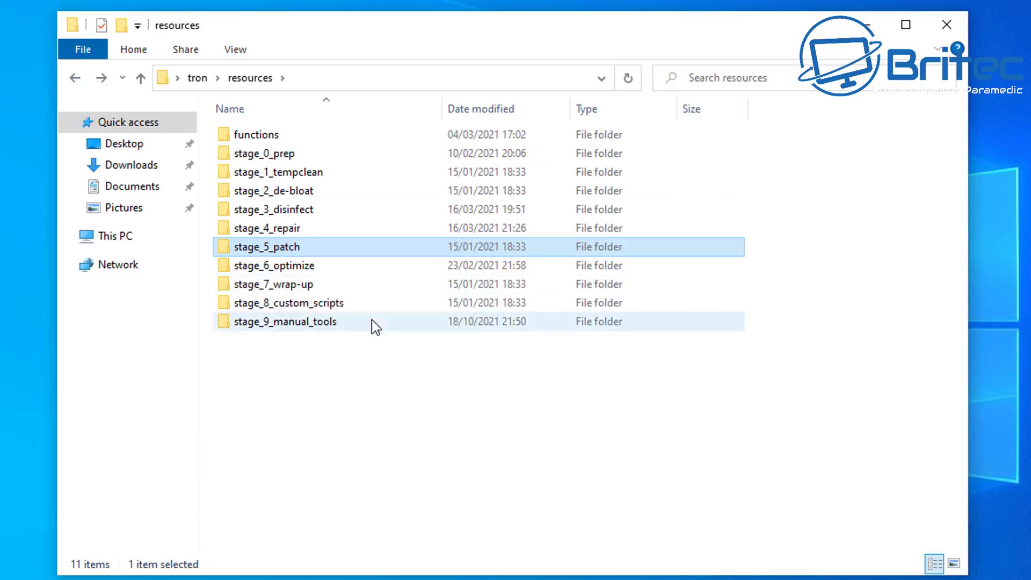
double_click(331, 303)
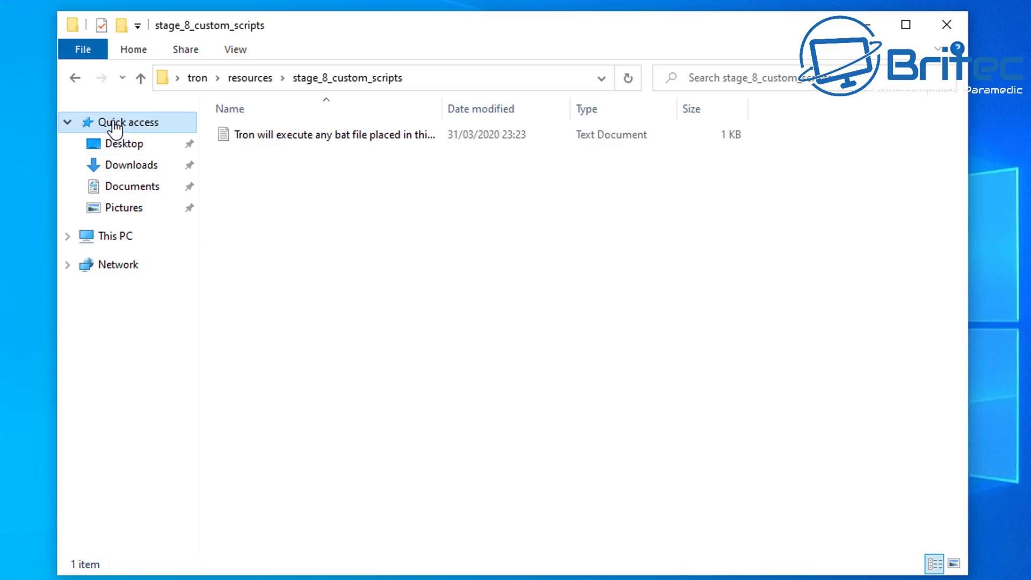
left_click(74, 78)
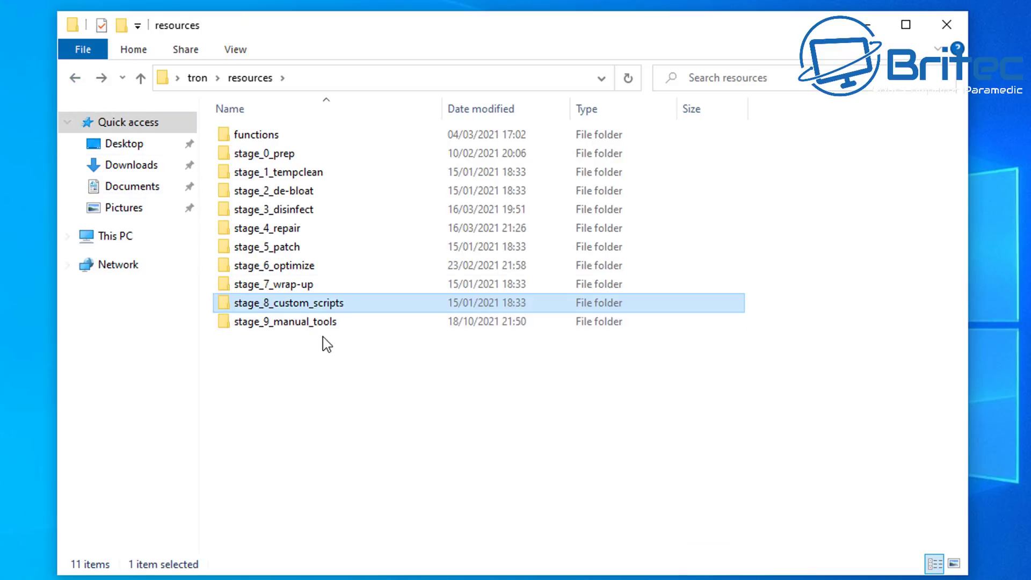
- Open stage_9_manual_tools to view its 11 repair tools, including ADSSpy, AdwCleaner and ComboFix
double_click(317, 322)
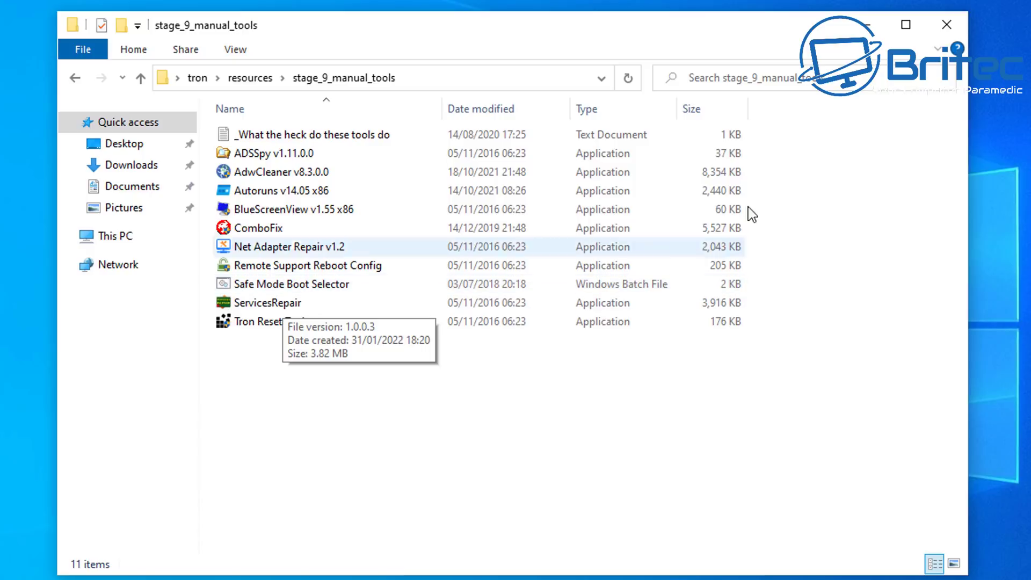
- Close the File Explorer window, revealing the Britec09 YouTube channel page
left_click(951, 35)
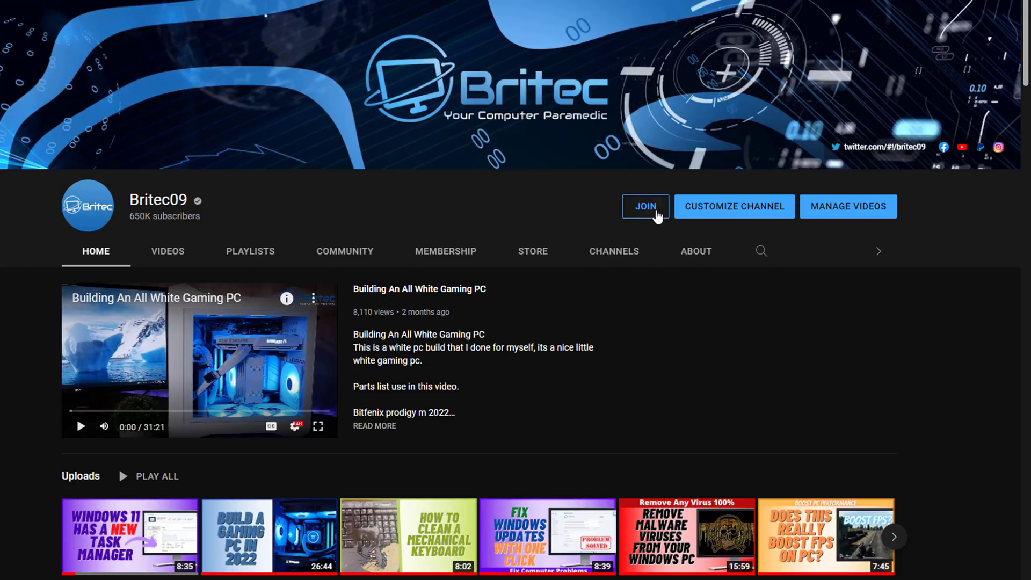
left_click(646, 207)
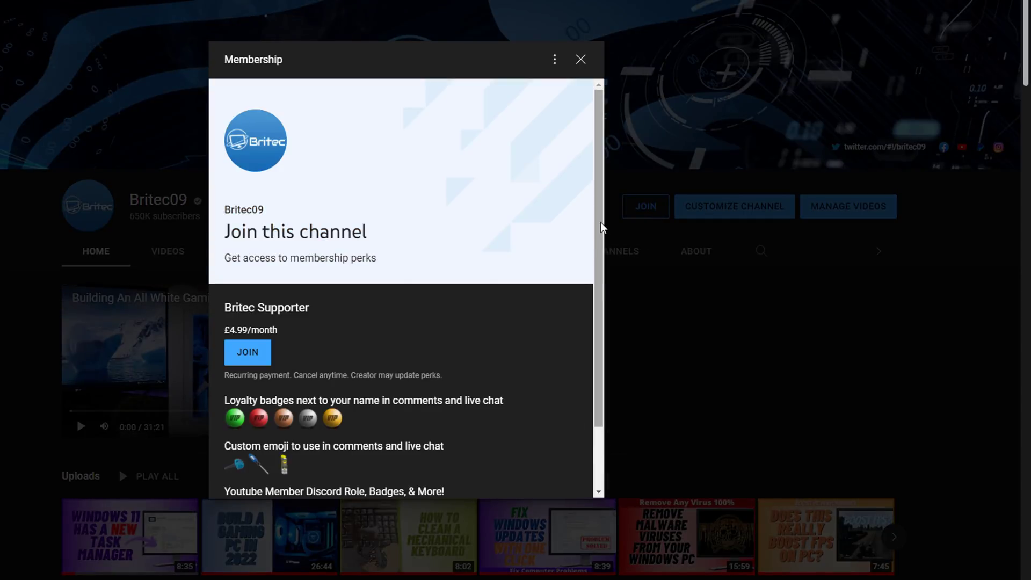
left_click_drag(602, 230, 612, 295)
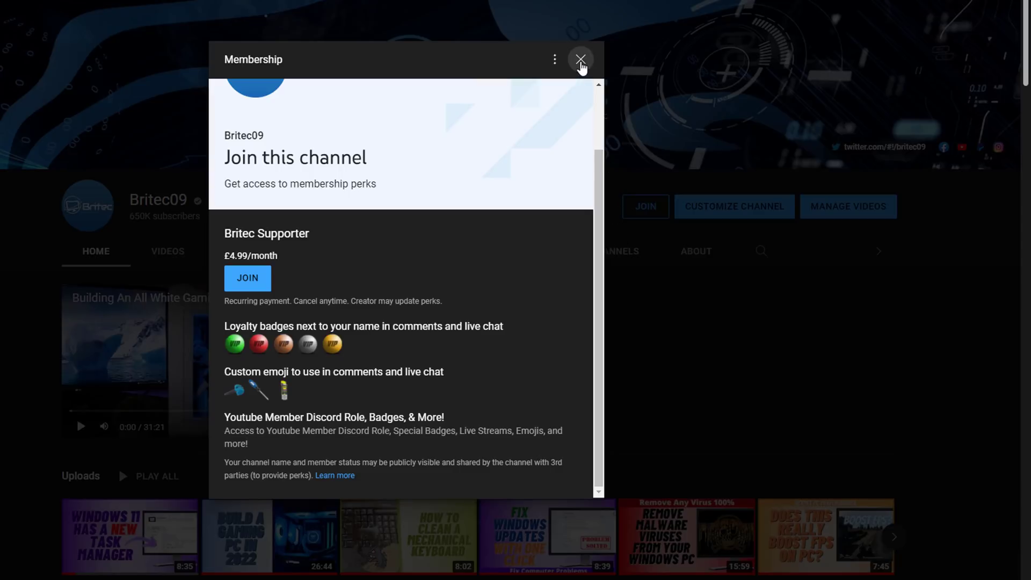
left_click(581, 62)
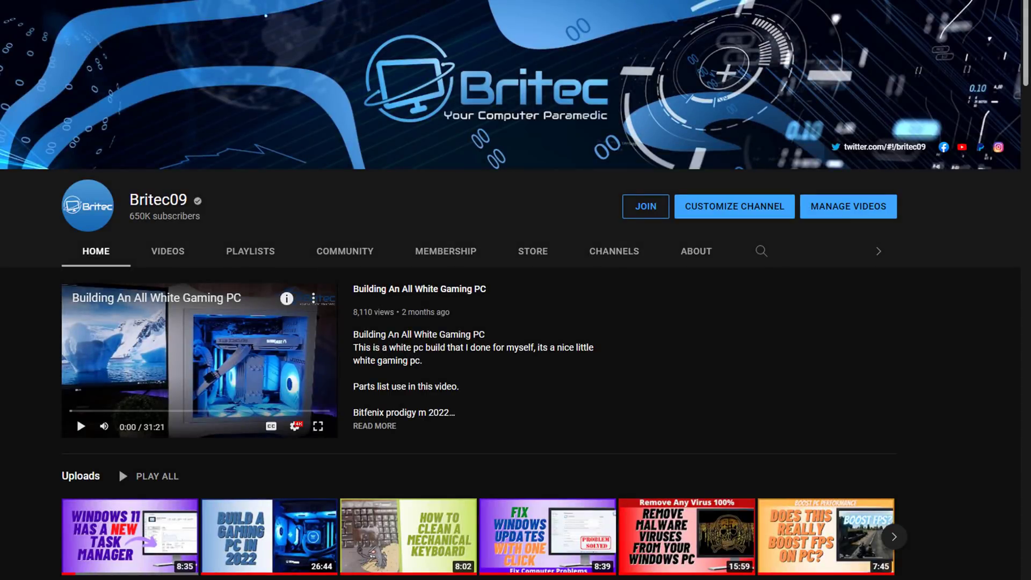